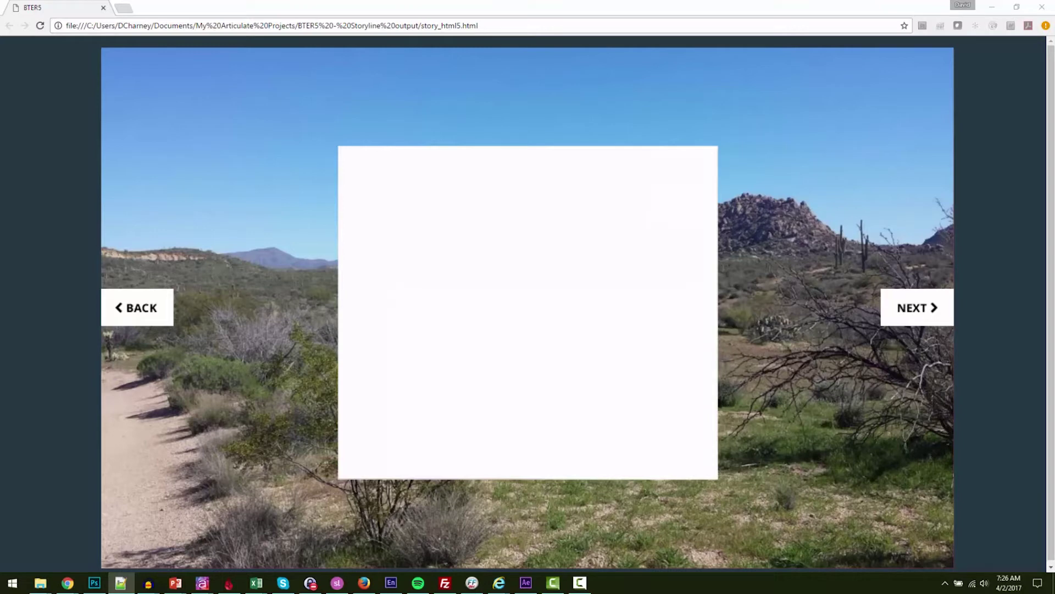
Reload the published BTER5 page in Chrome, test the NEXT, BACK and NEXT flips, and return to Storyline.
click(41, 26)
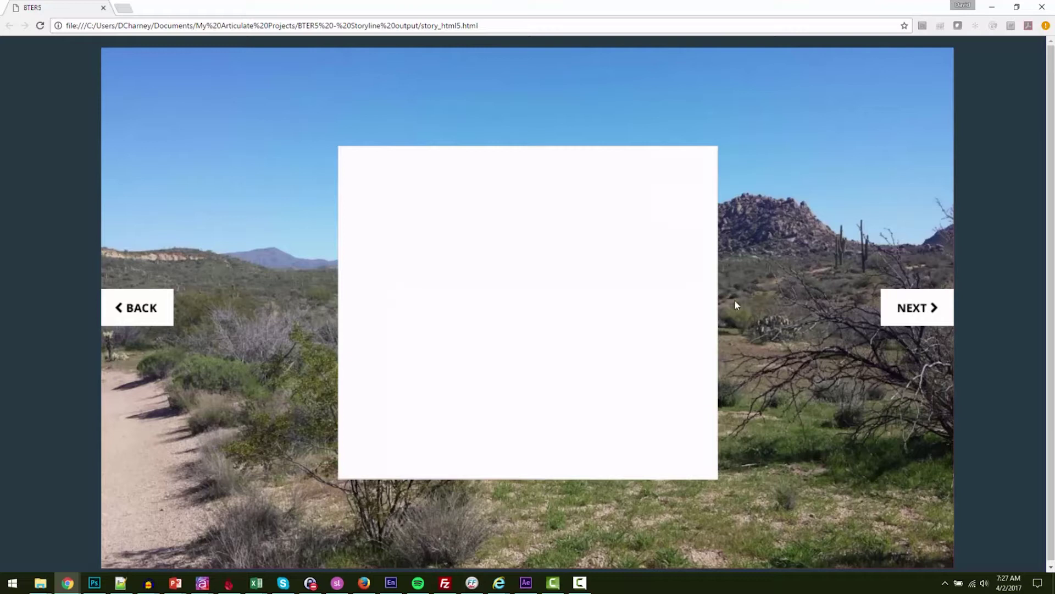
click(901, 318)
click(134, 309)
click(900, 306)
key(alt+Tab)
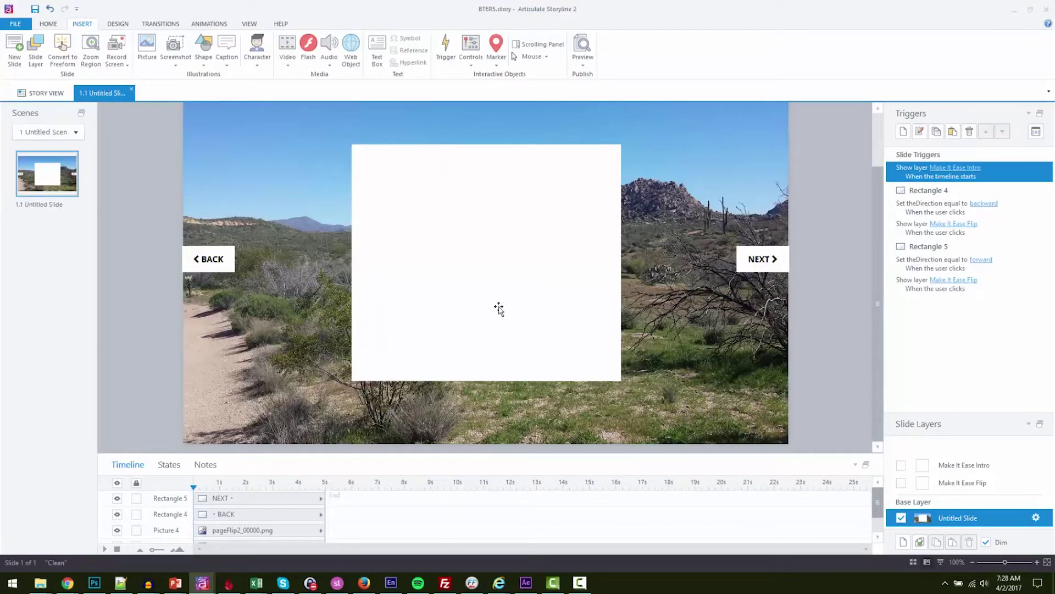
Select Picture 4 (pageFlip2) and inspect its page-flip states, previewing state 1.
click(449, 296)
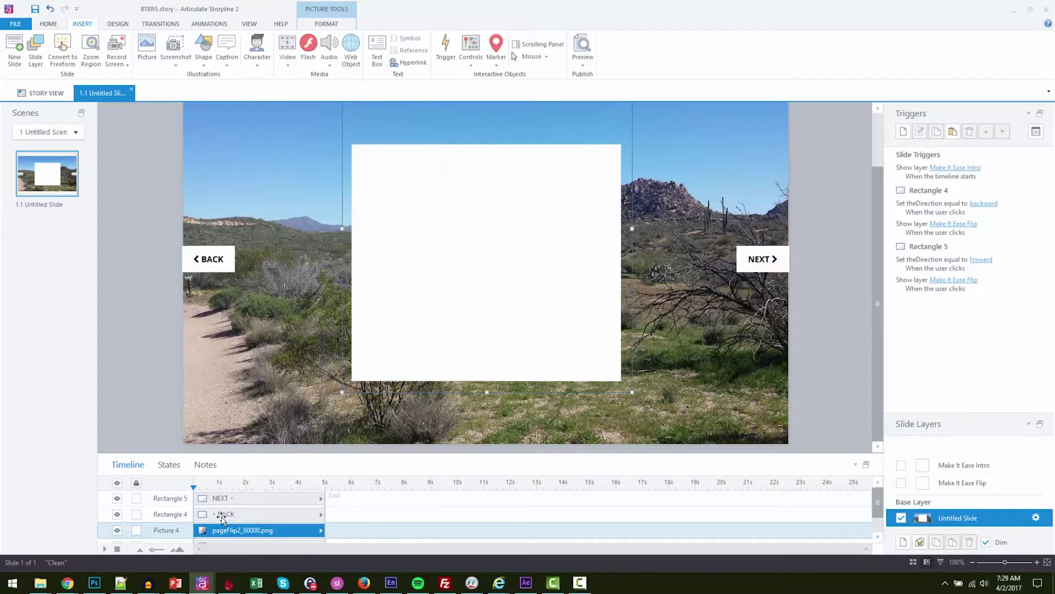
click(168, 465)
click(193, 515)
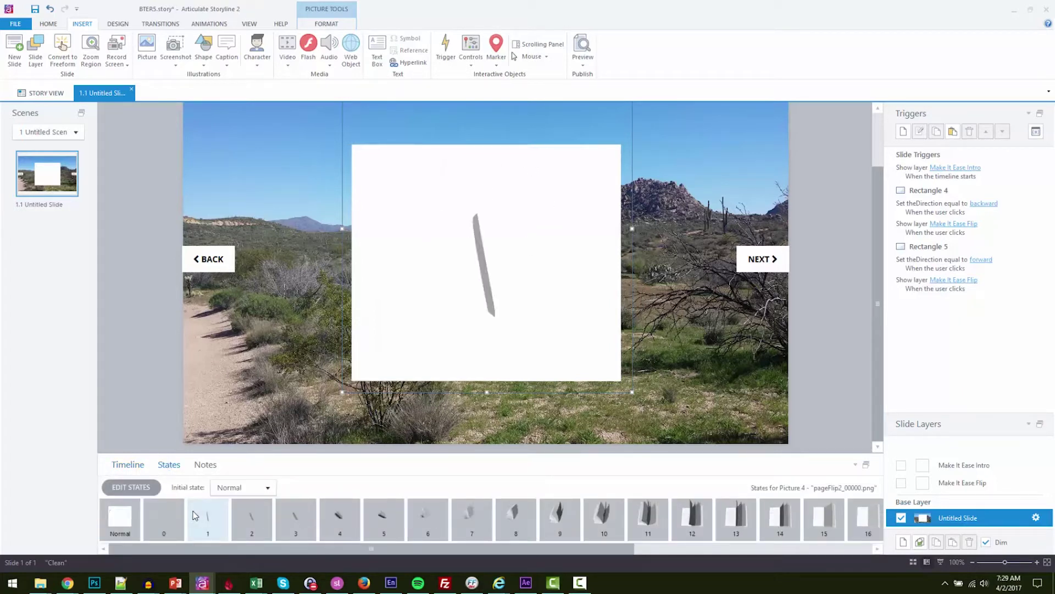
click(142, 467)
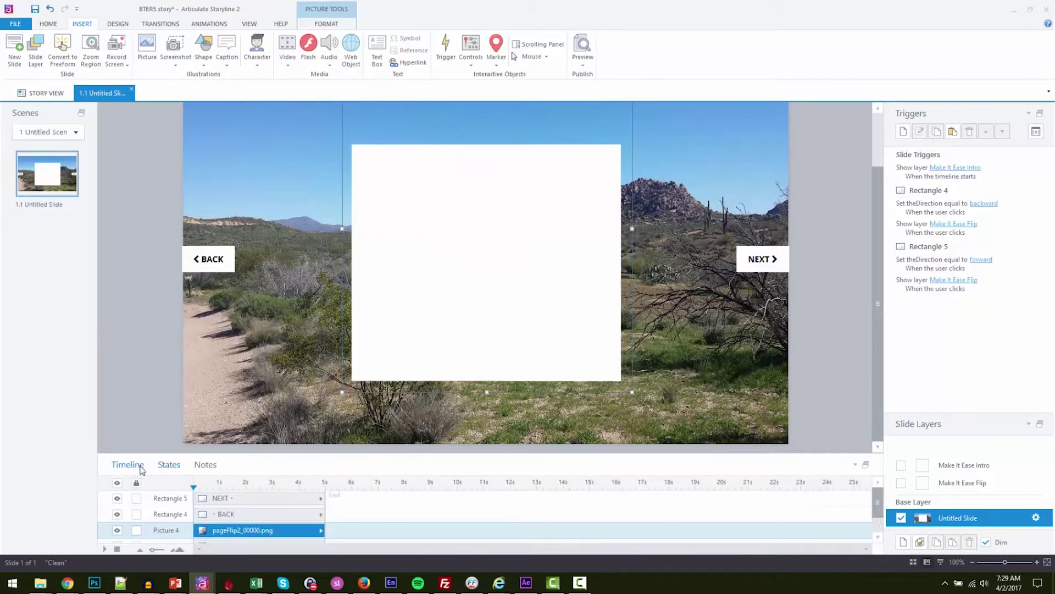
Hide Picture 4 in the timeline, then select Picture 3 and show its states.
scroll(149, 527, down, 1)
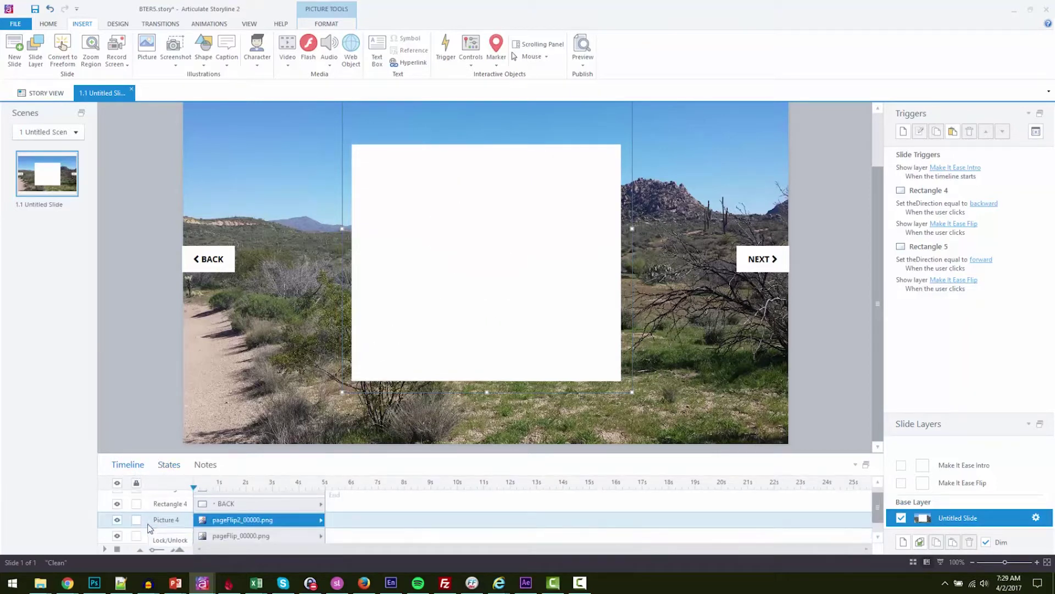
scroll(148, 527, down, 1)
click(117, 501)
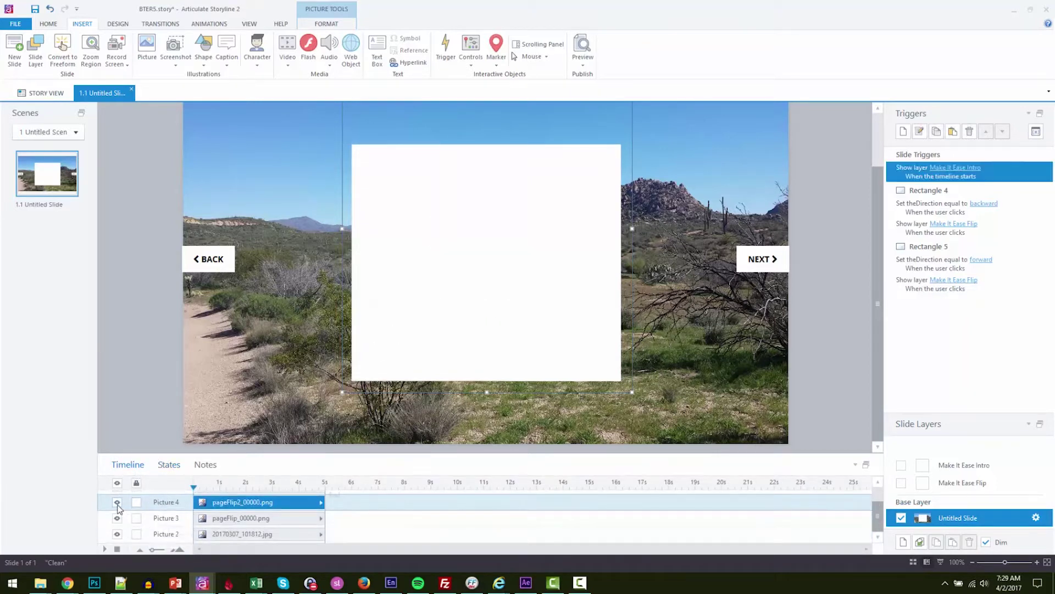
click(241, 520)
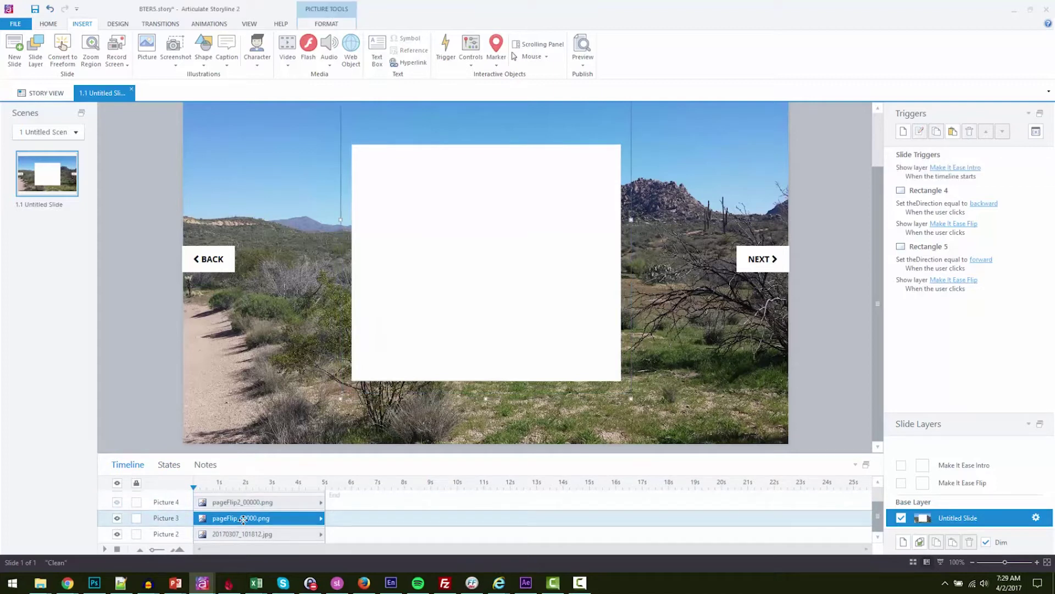
click(168, 466)
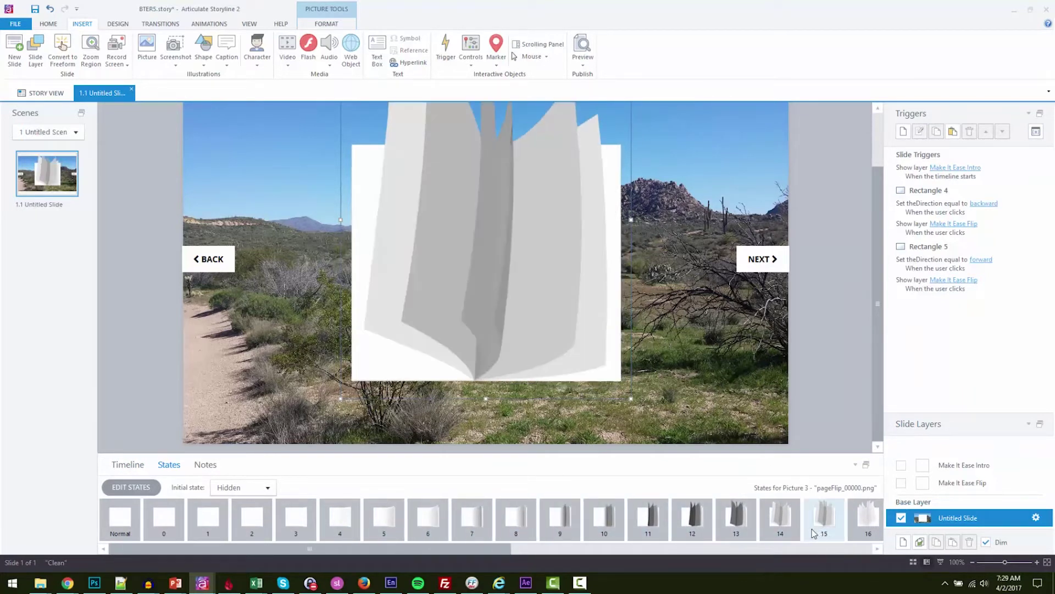
Scroll Picture 3's state thumbnails right to review states 15 through 32.
drag(276, 553, 671, 565)
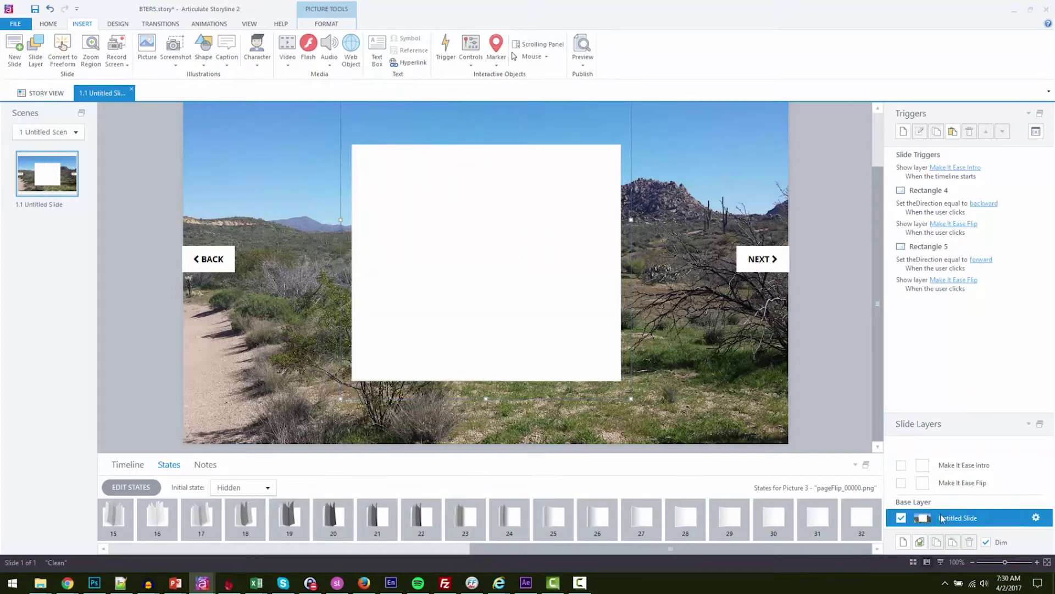
Show the Make It Ease Flip layer's triggers and select the 'change state to 5' trigger.
click(963, 488)
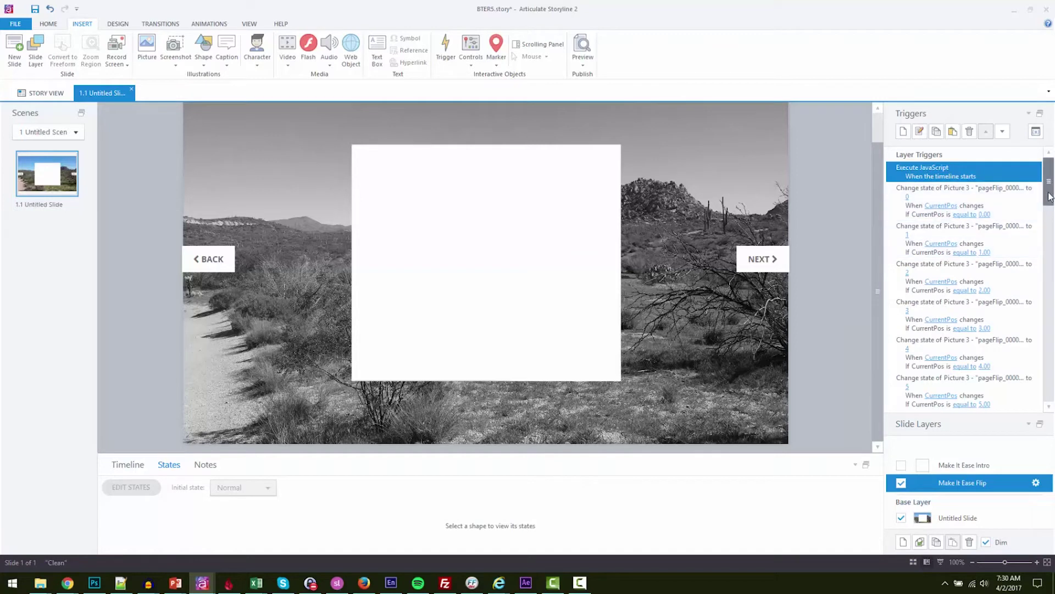
drag(1049, 197, 1052, 236)
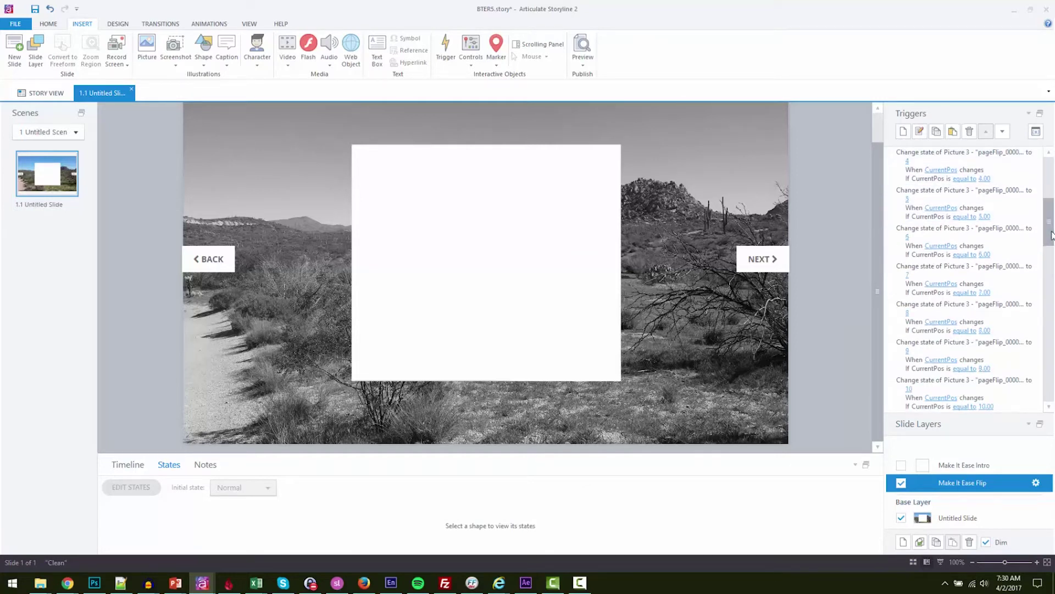
click(1010, 197)
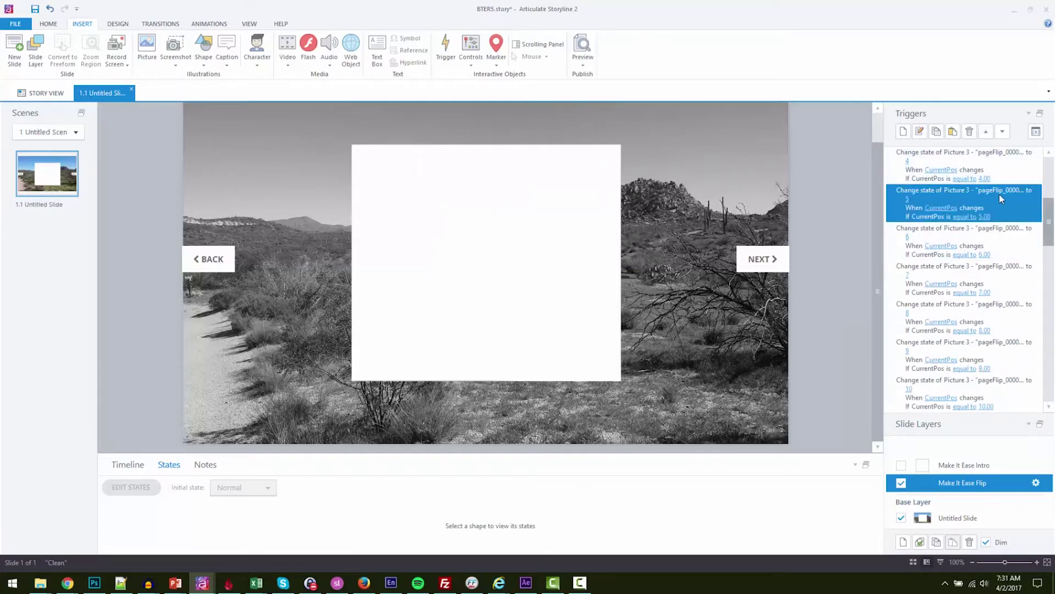
double_click(998, 193)
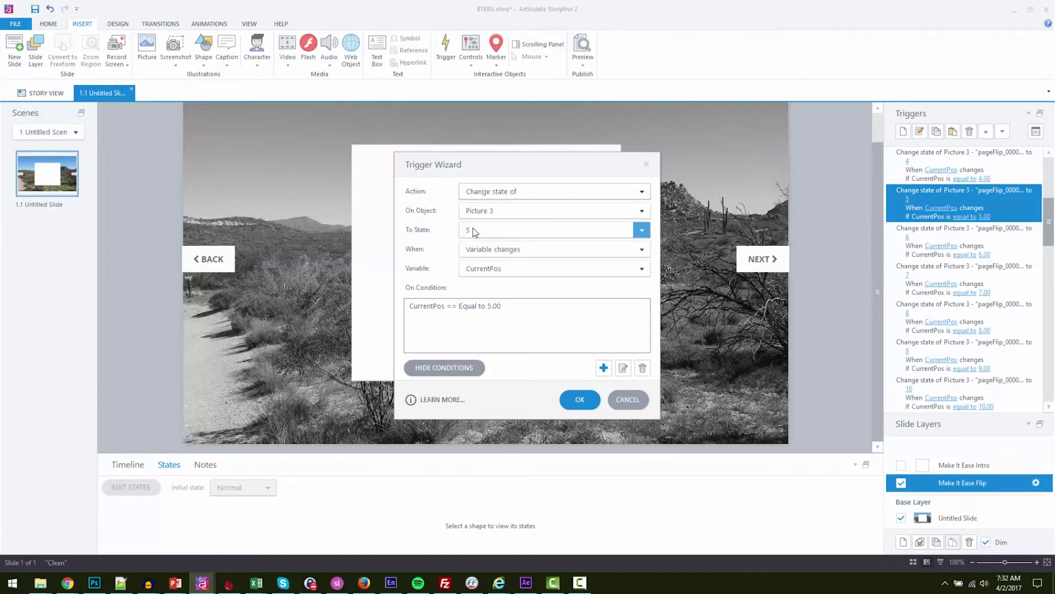
click(627, 399)
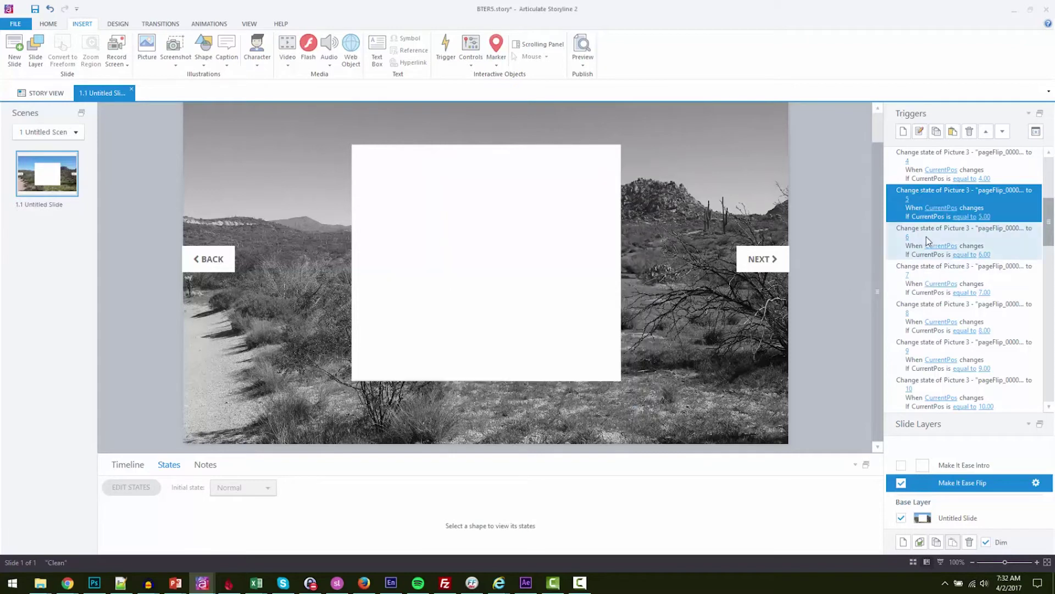
scroll(925, 236, up, 5)
click(934, 170)
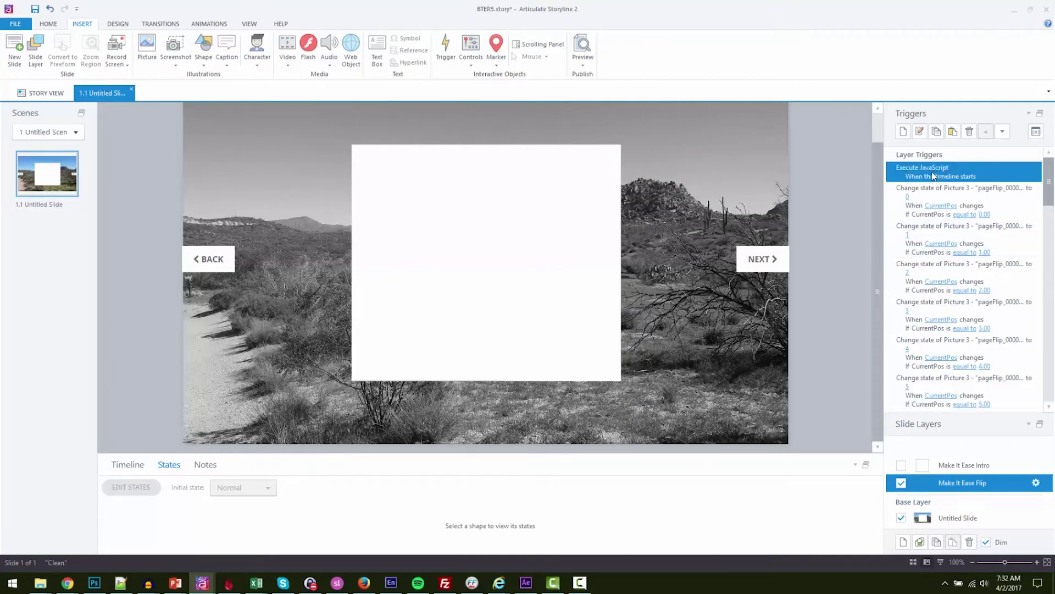
double_click(935, 170)
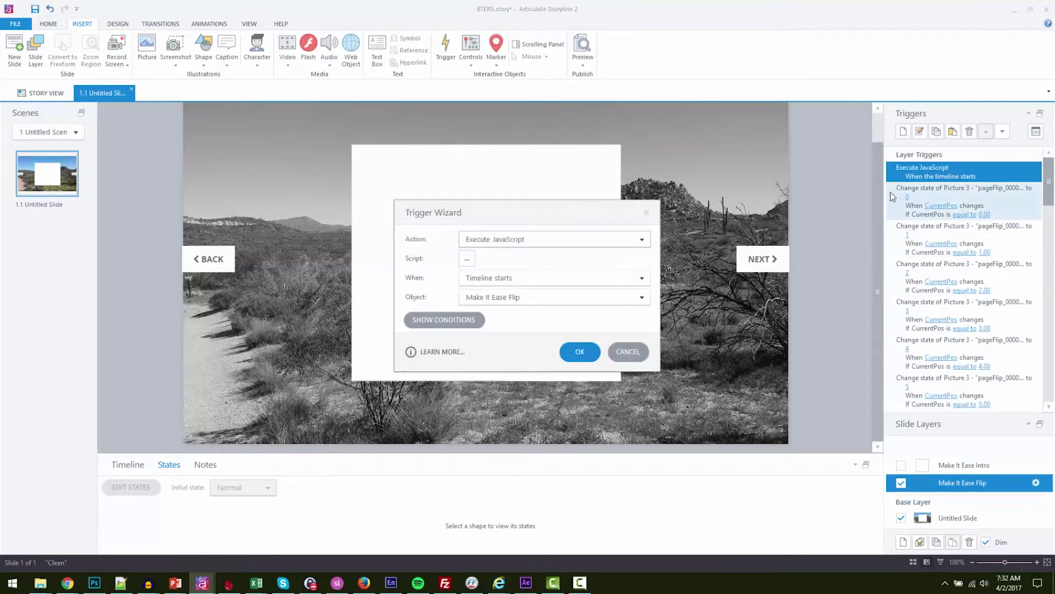
click(468, 258)
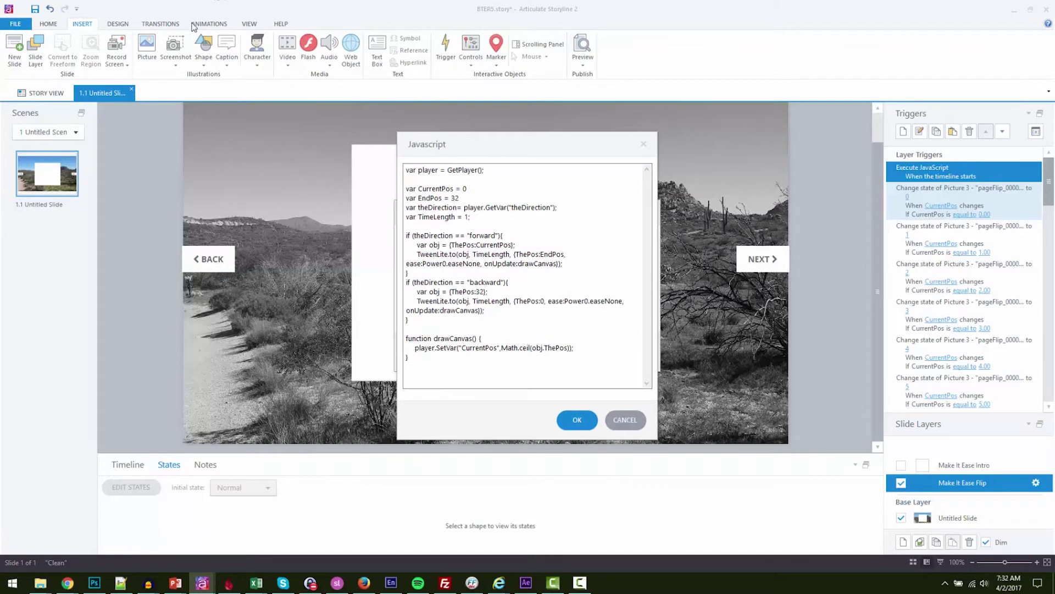
click(623, 418)
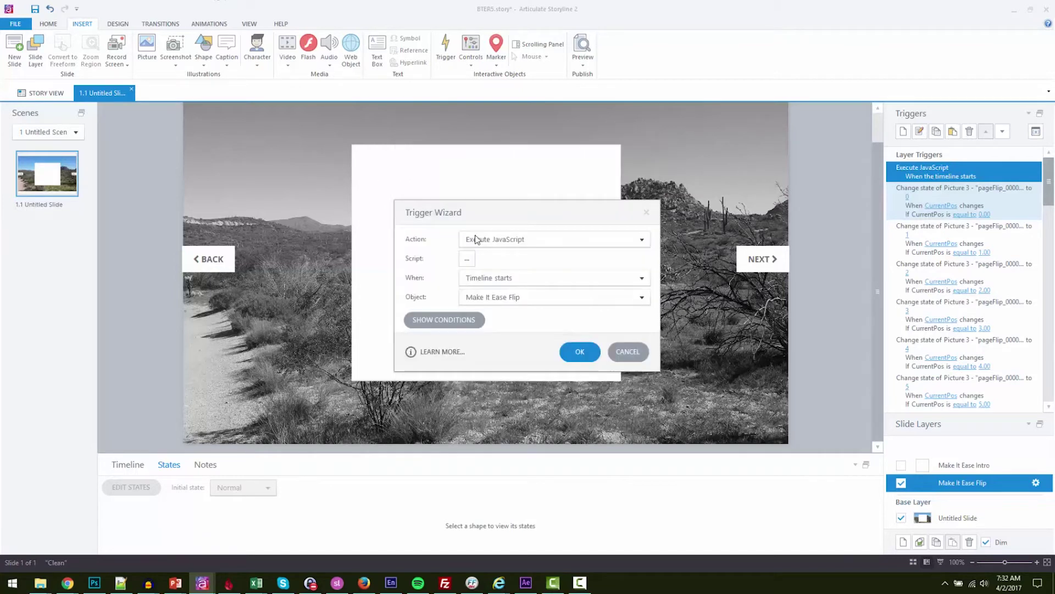
click(618, 351)
click(210, 24)
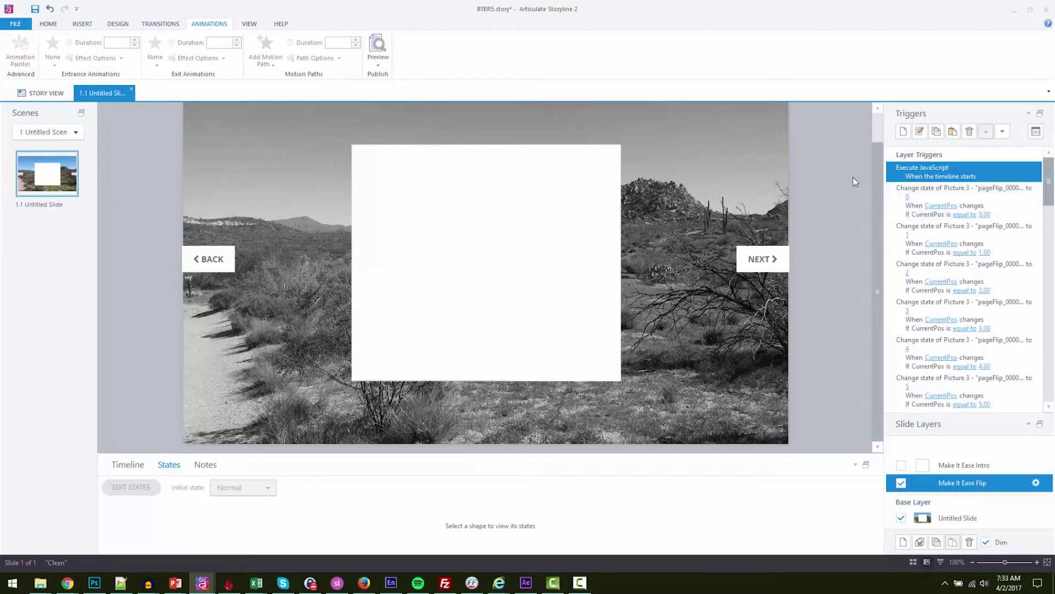
Open the Execute JavaScript trigger's script in a widened, repositioned Javascript editor.
click(464, 261)
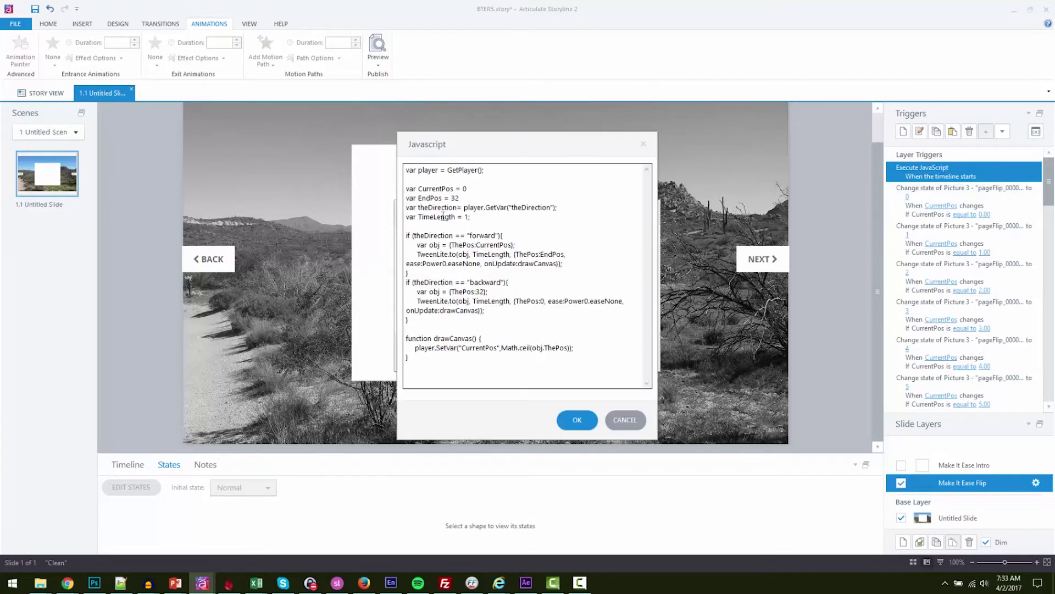
drag(397, 217, 156, 217)
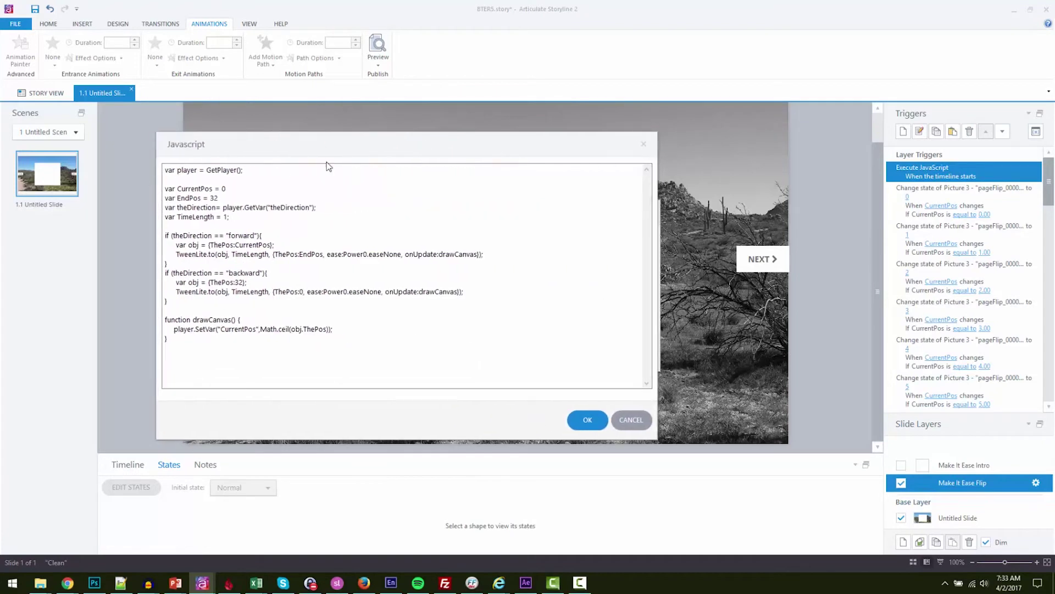
drag(338, 143, 465, 131)
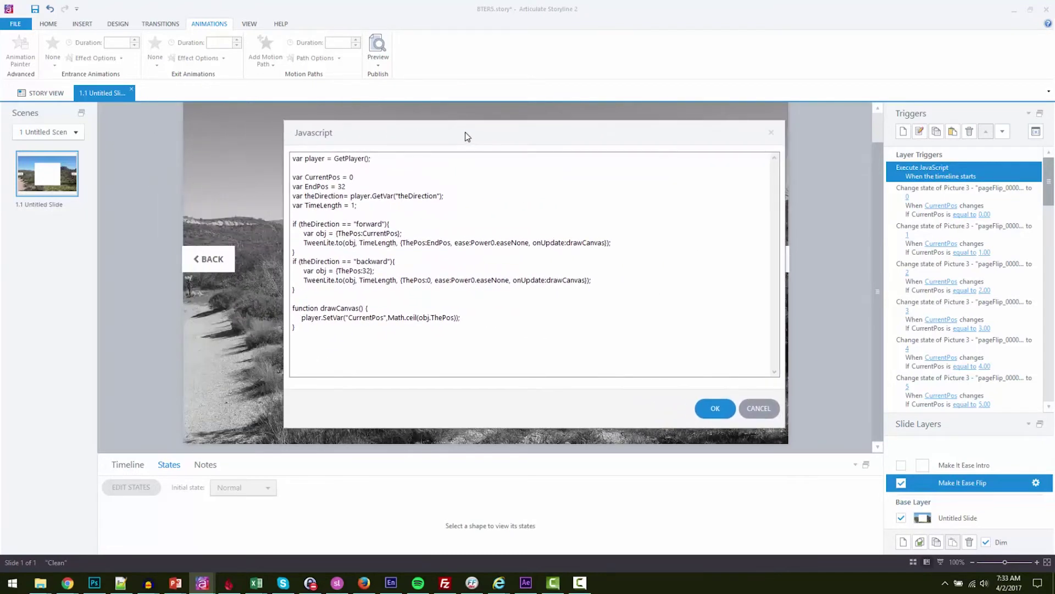
Highlight the EndPos value 32, the theDirection variable and CurrentPos in the SetVar call.
click(339, 187)
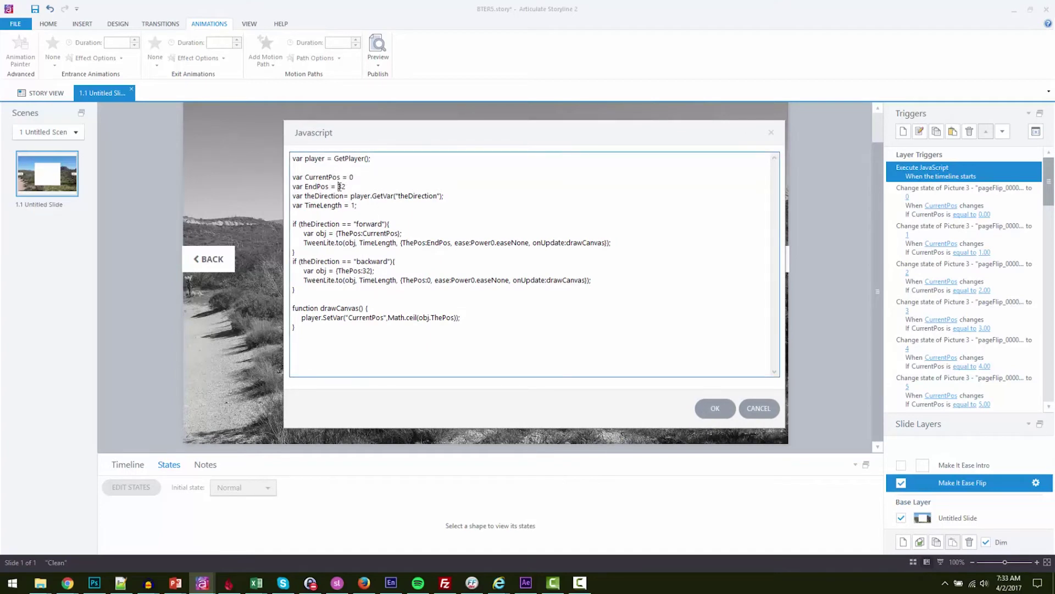
double_click(339, 187)
click(437, 196)
drag(438, 196, 399, 195)
drag(348, 318, 389, 319)
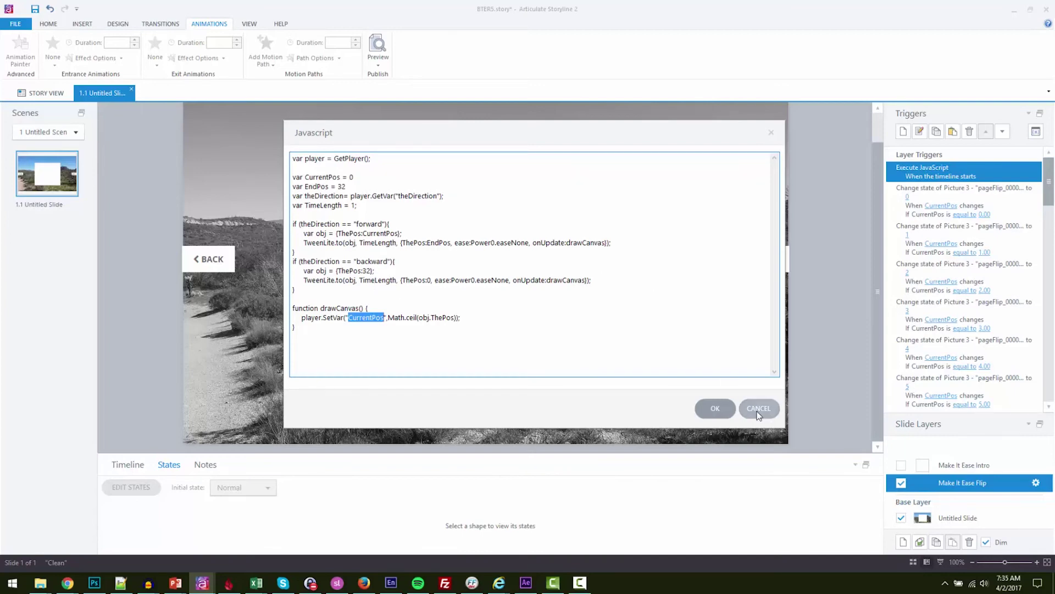
click(757, 410)
Cancel the Trigger Wizard without changes and toggle between the Timeline and States views.
click(630, 352)
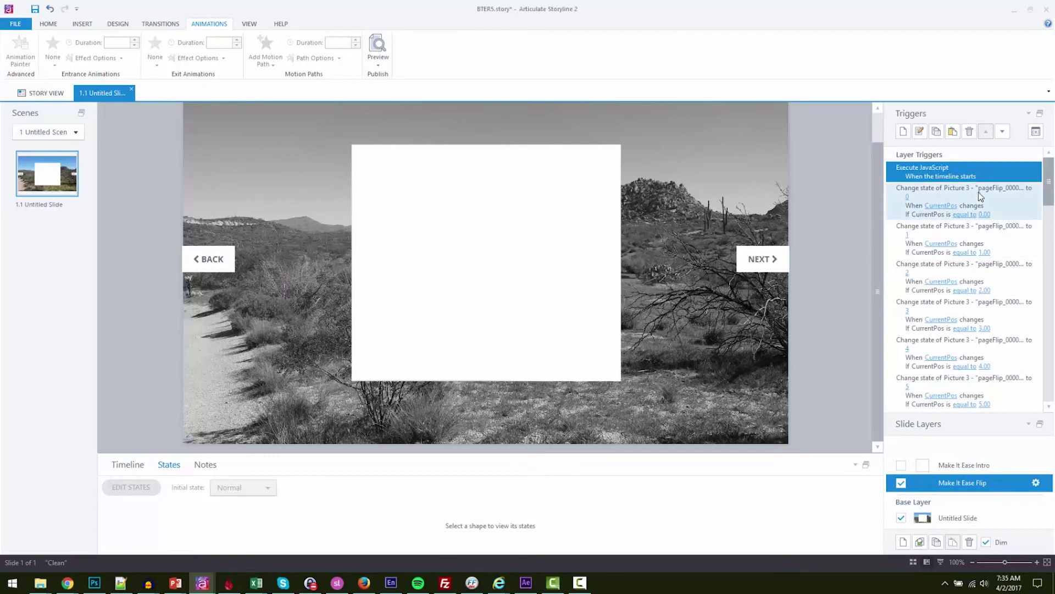
click(126, 465)
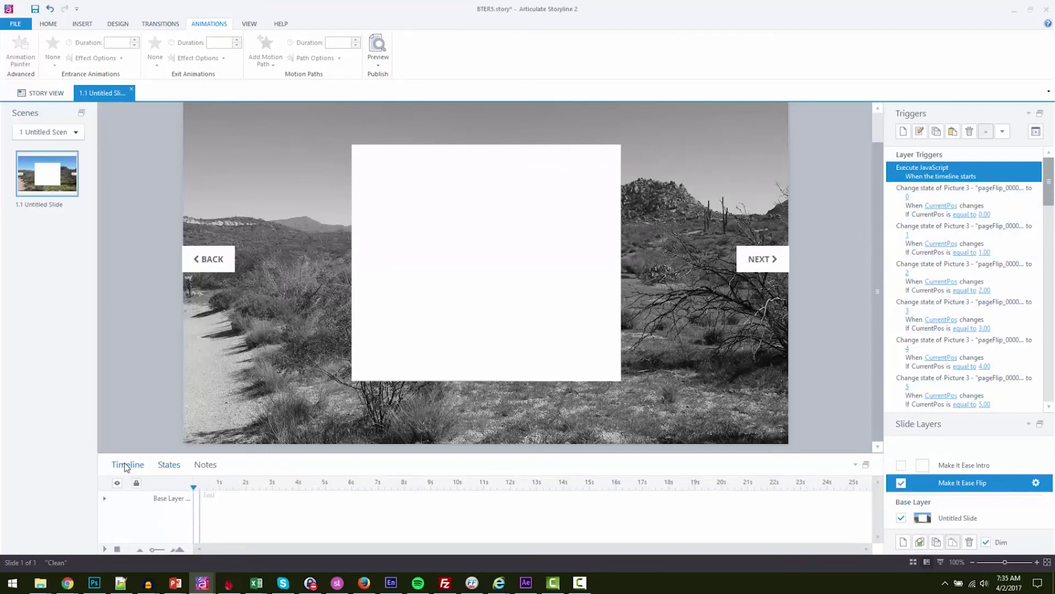
click(168, 465)
On the base layer, select the flip picture and desert photo, then view the Make It Ease Intro layer.
click(962, 519)
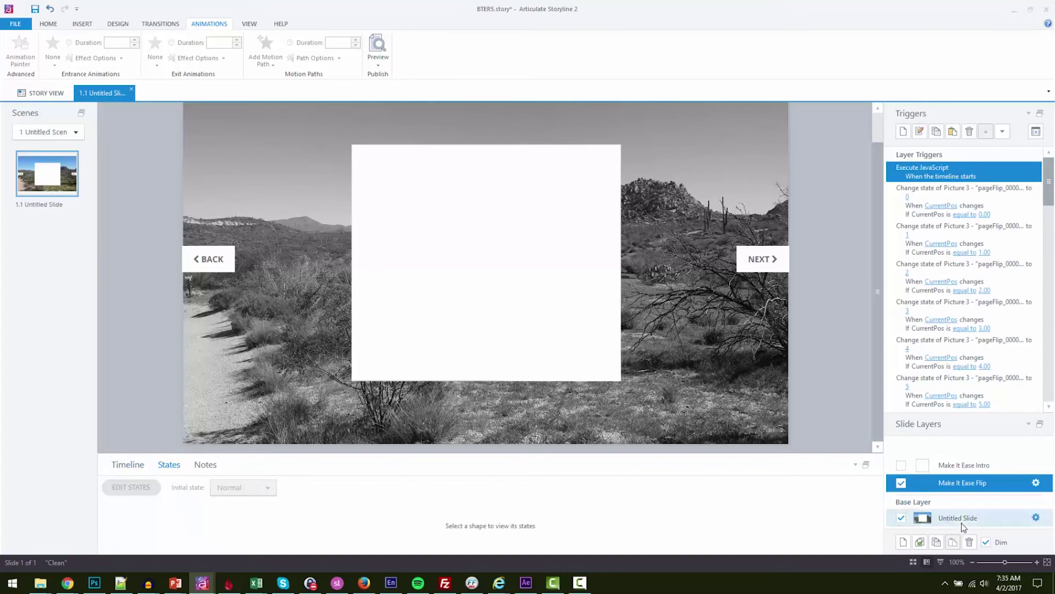
click(489, 306)
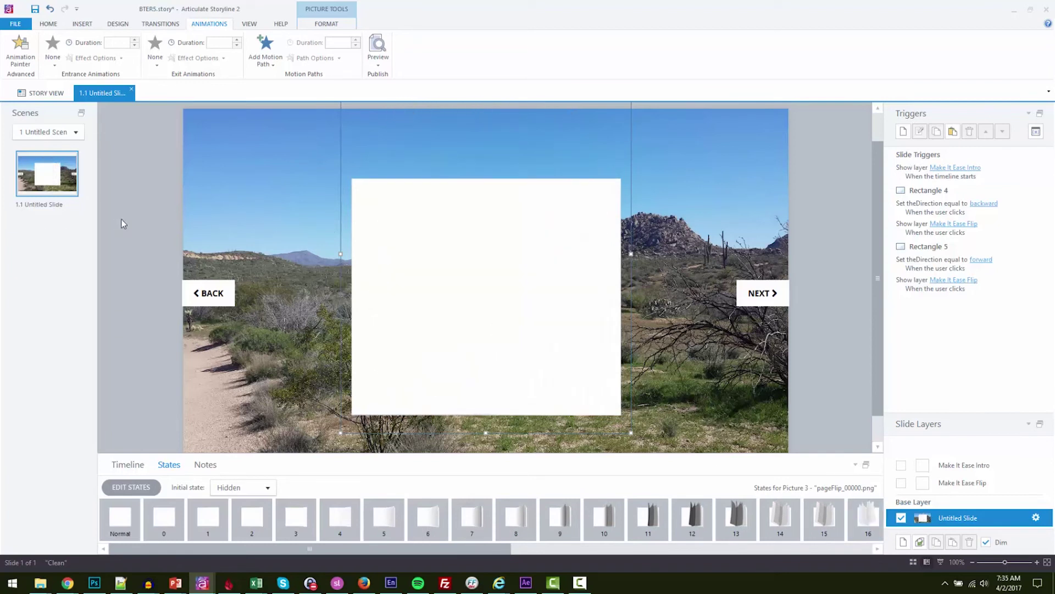
click(251, 160)
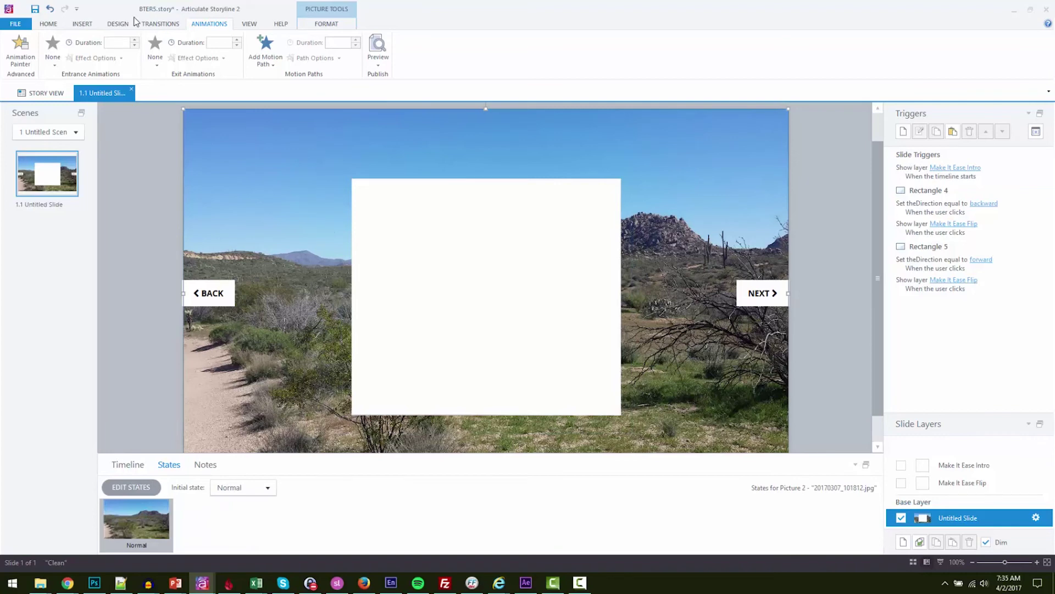
drag(281, 204, 374, 213)
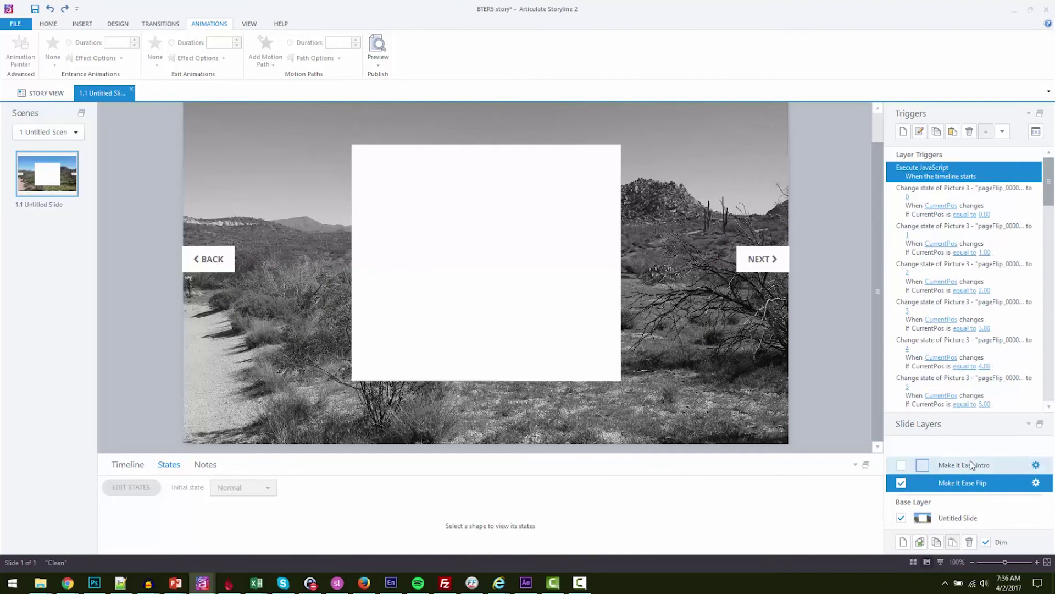
click(971, 465)
Return to the base layer and select Picture 4, the intro flip image.
click(128, 465)
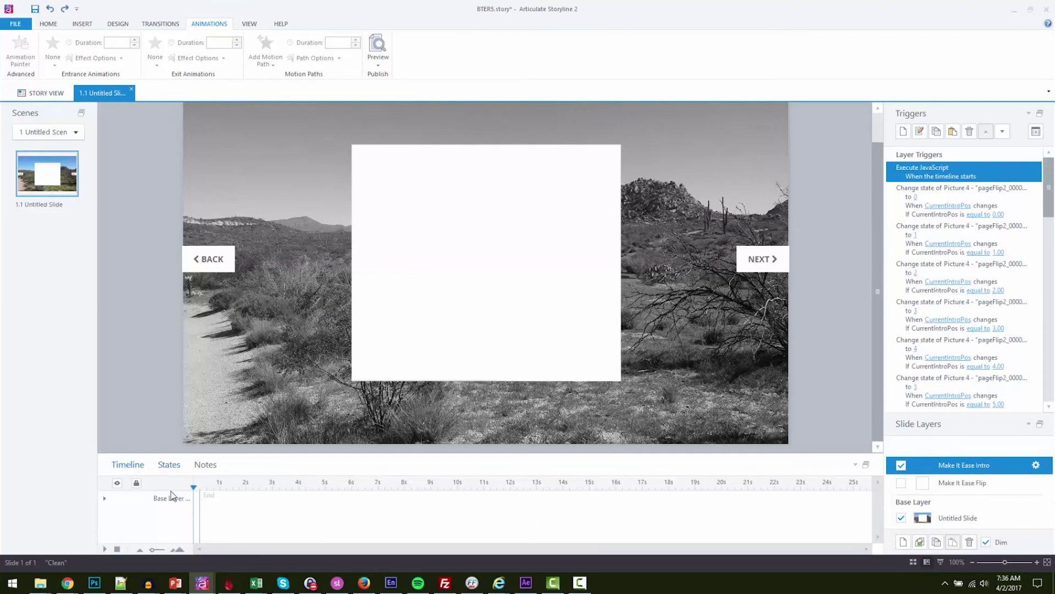
click(989, 519)
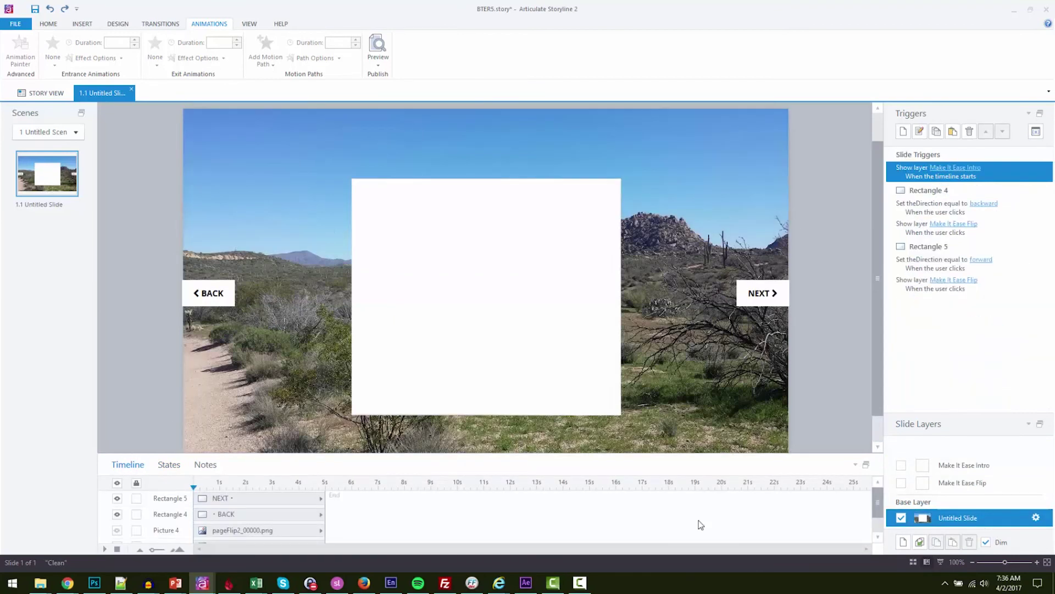
click(167, 530)
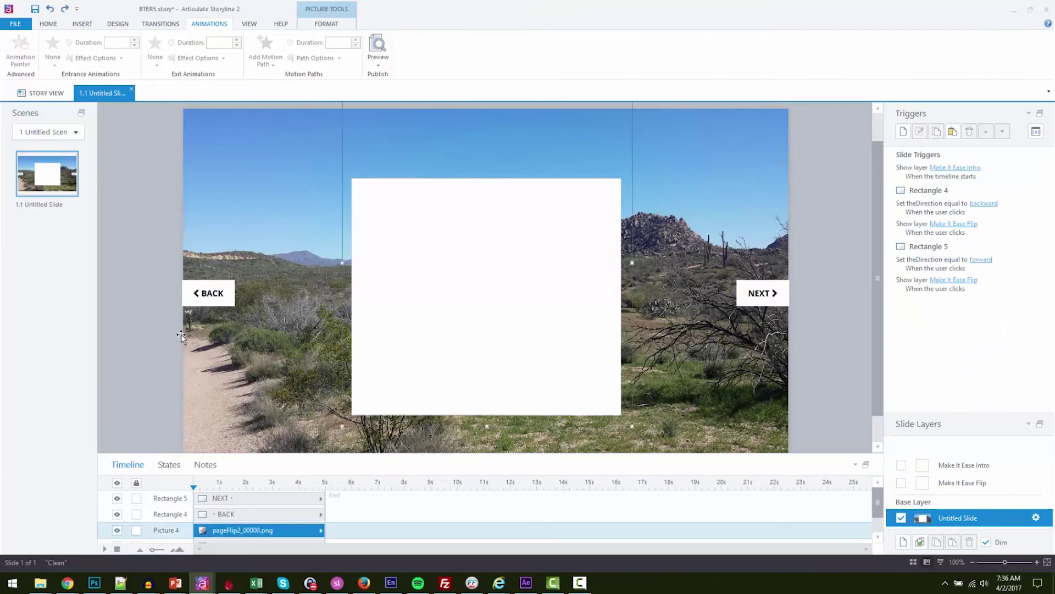
click(447, 281)
Preview Picture 4's page-flip states 1, 3 and 4, then go back to the timeline.
click(169, 464)
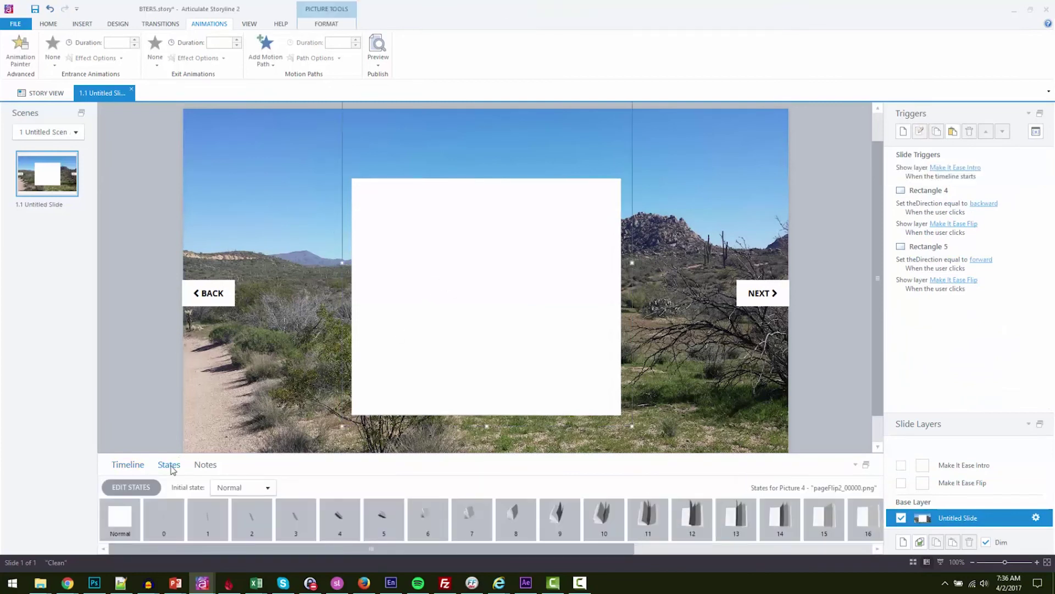
click(208, 520)
click(295, 519)
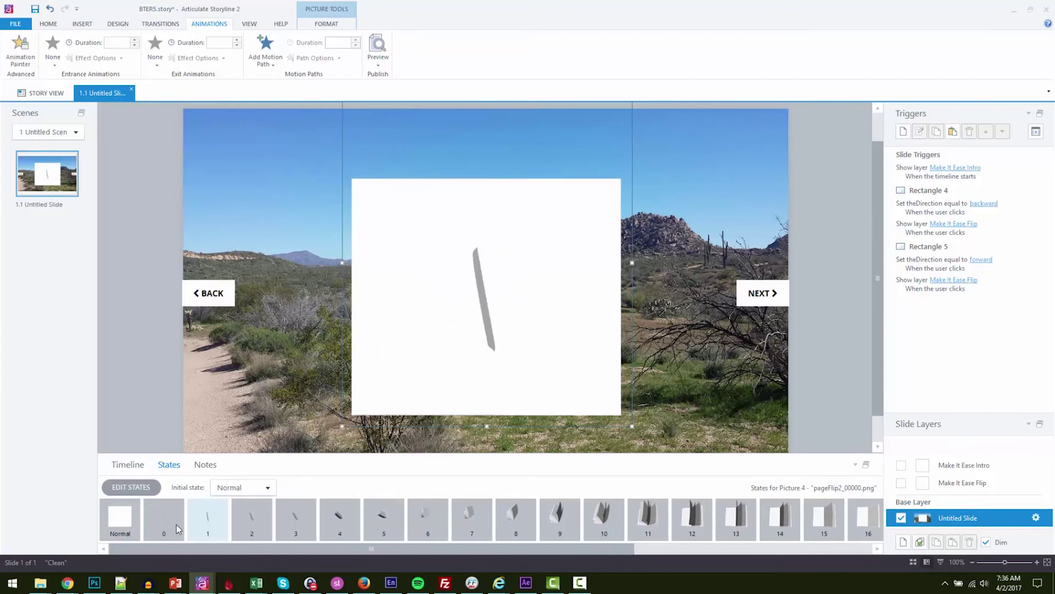
click(340, 519)
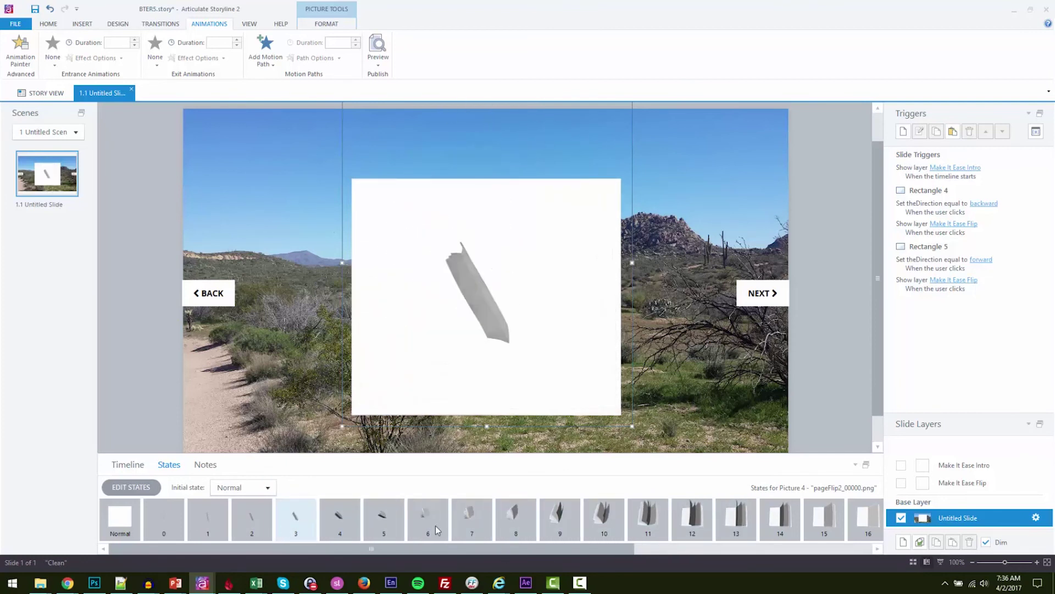
click(115, 466)
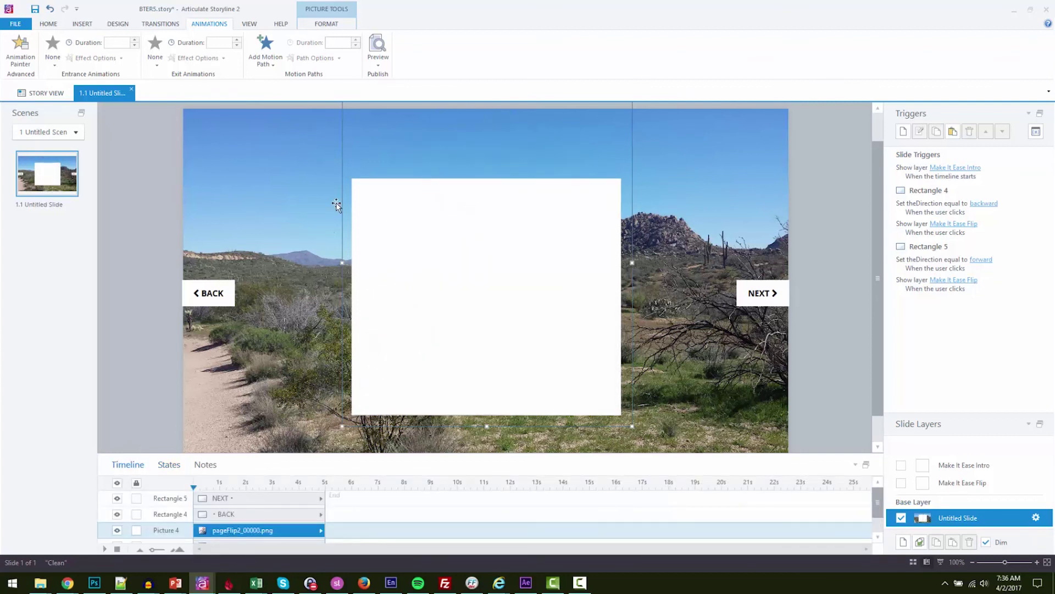
Select Picture 3 (pageFlip_00000.png) in the timeline and list its page-flip states.
scroll(228, 528, down, 1)
click(233, 534)
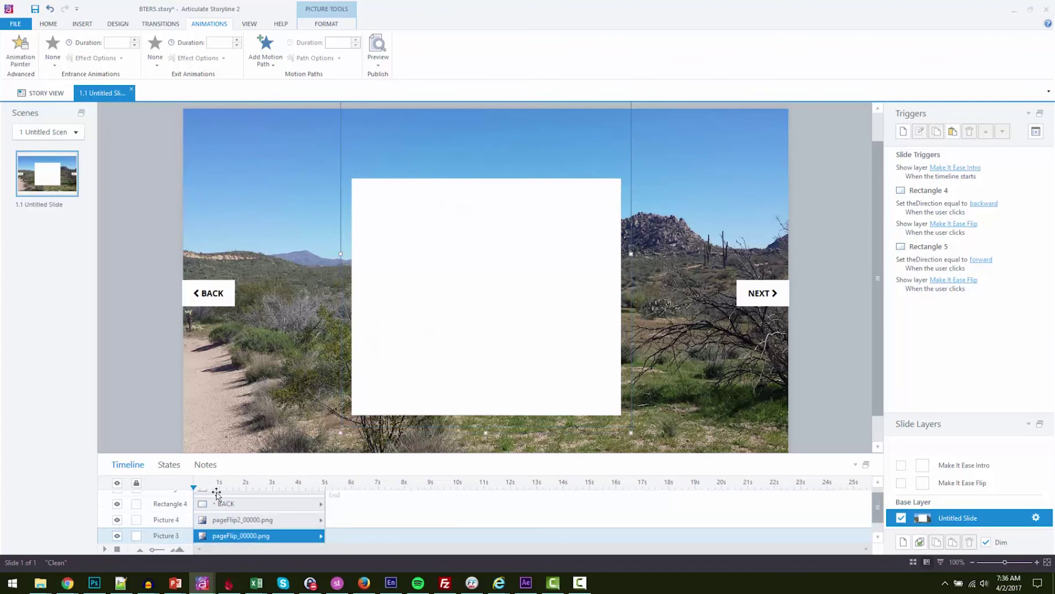
click(168, 465)
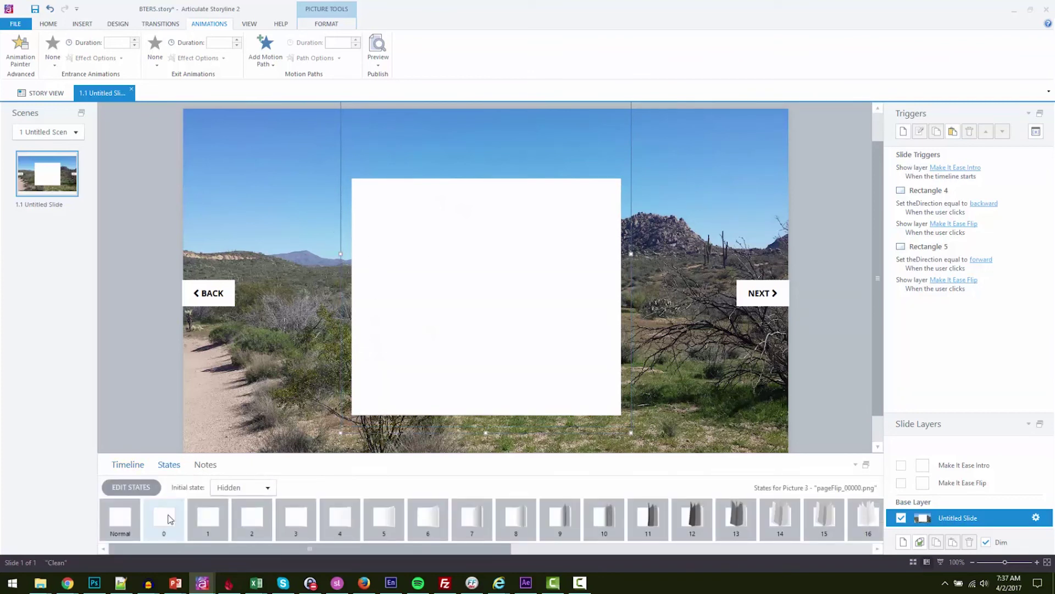